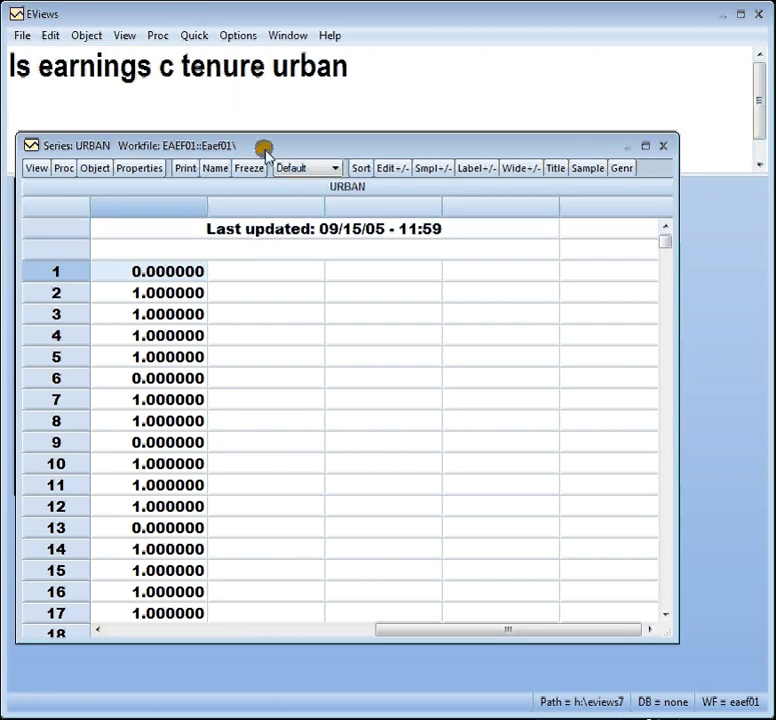
# Move the URBAN series window clear of the command area and inspect the dummy values of observations 1 and 2
pyautogui.moveTo(264, 150); pyautogui.dragTo(268, 198)
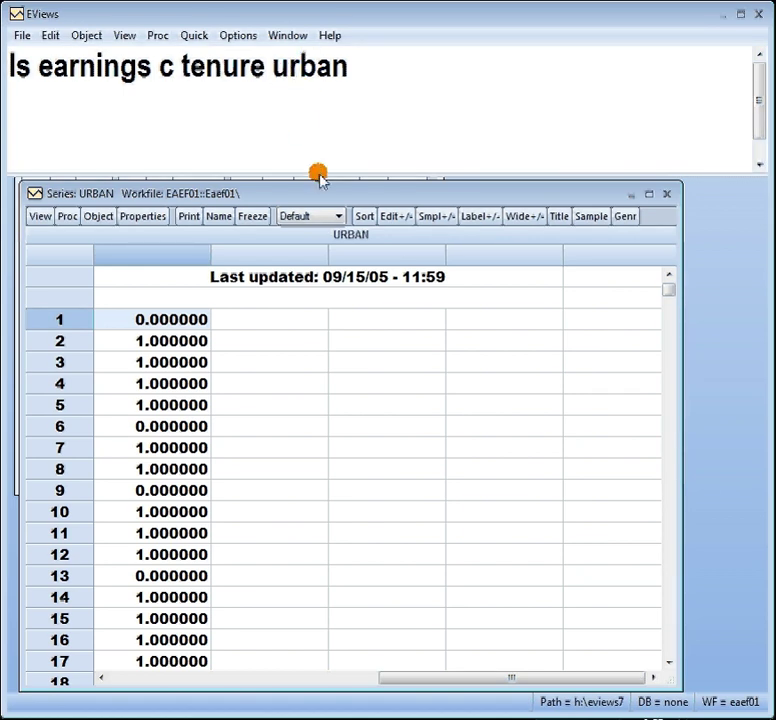
pyautogui.moveTo(328, 192); pyautogui.dragTo(337, 175)
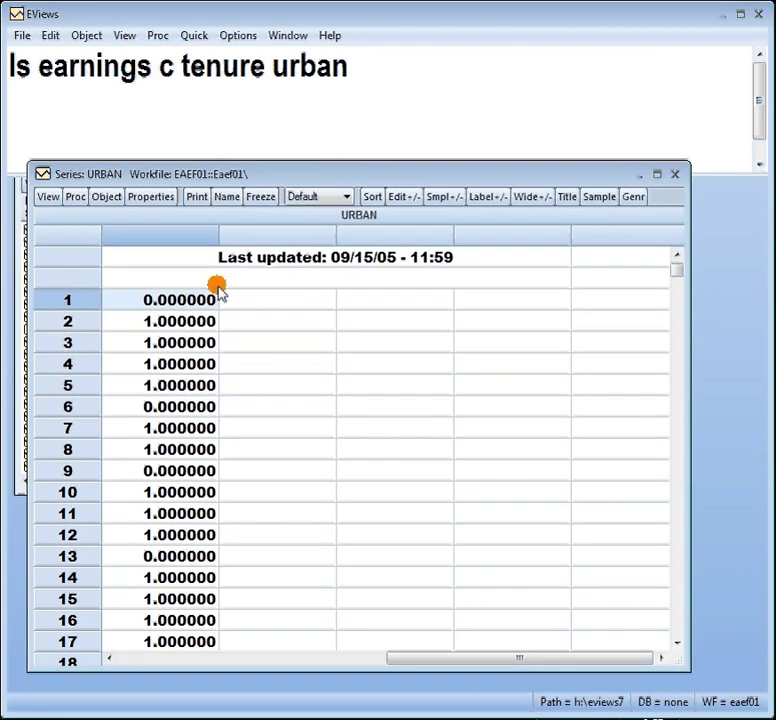
pyautogui.click(186, 322)
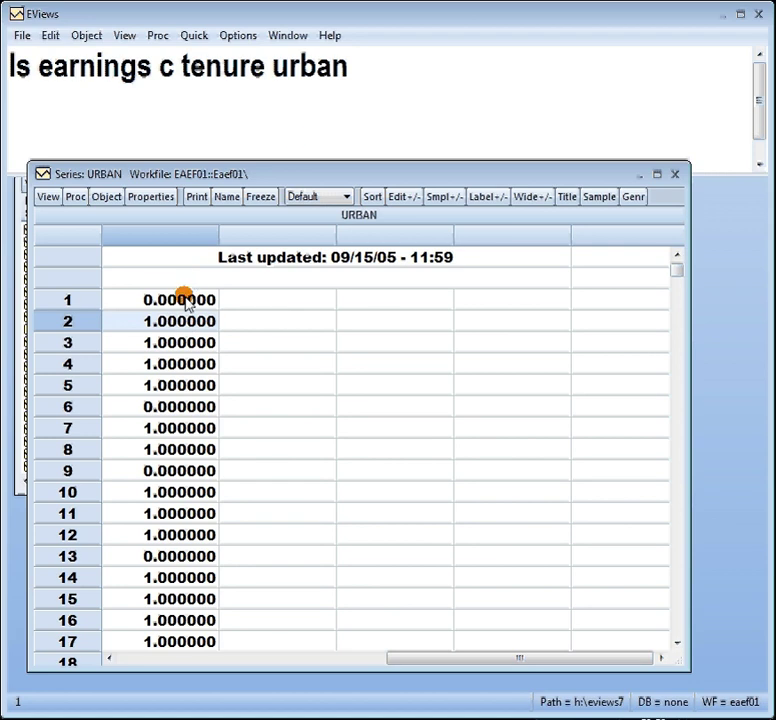
pyautogui.click(186, 300)
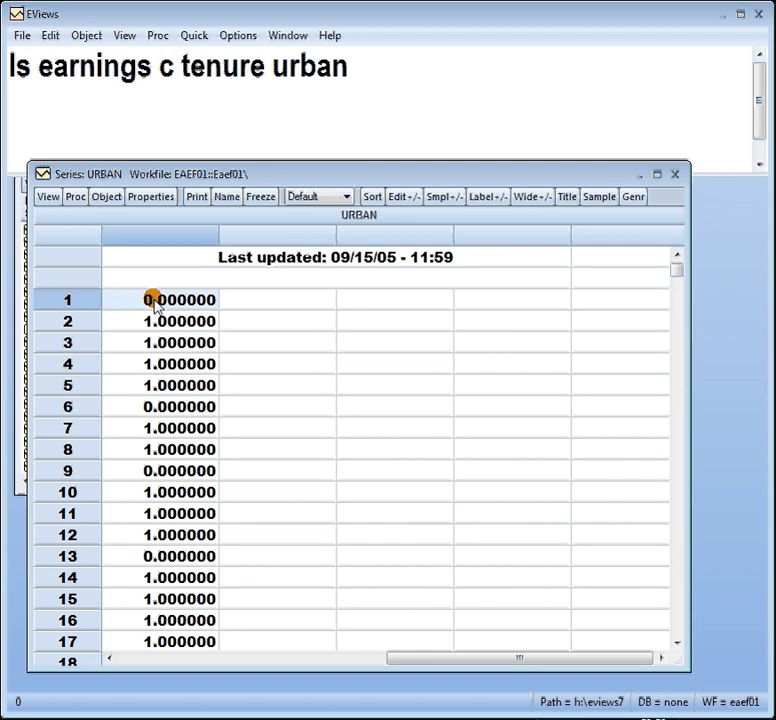
pyautogui.click(152, 322)
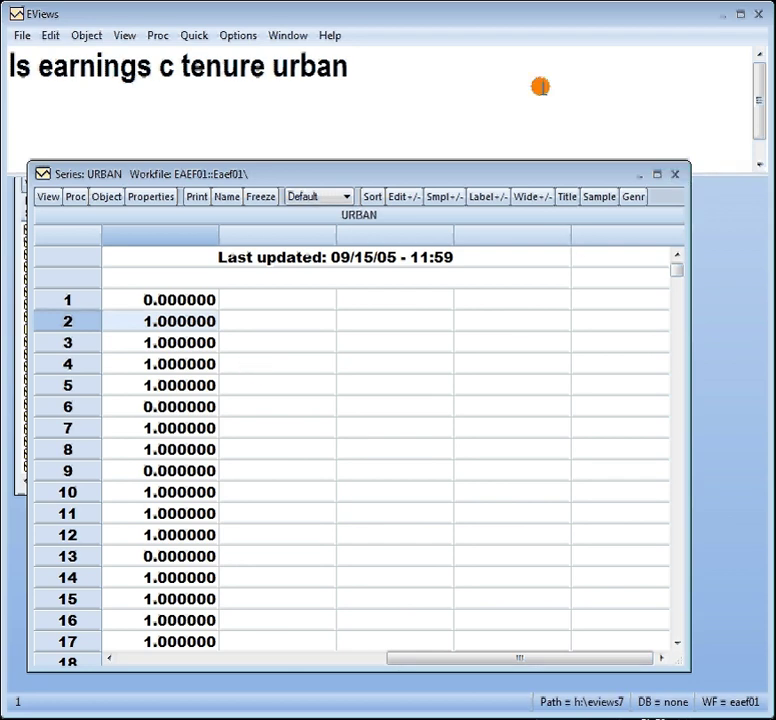
# Run the least squares command "ls earnings c tenure urban" and move the equation window so the command stays readable above it
pyautogui.click(488, 65)
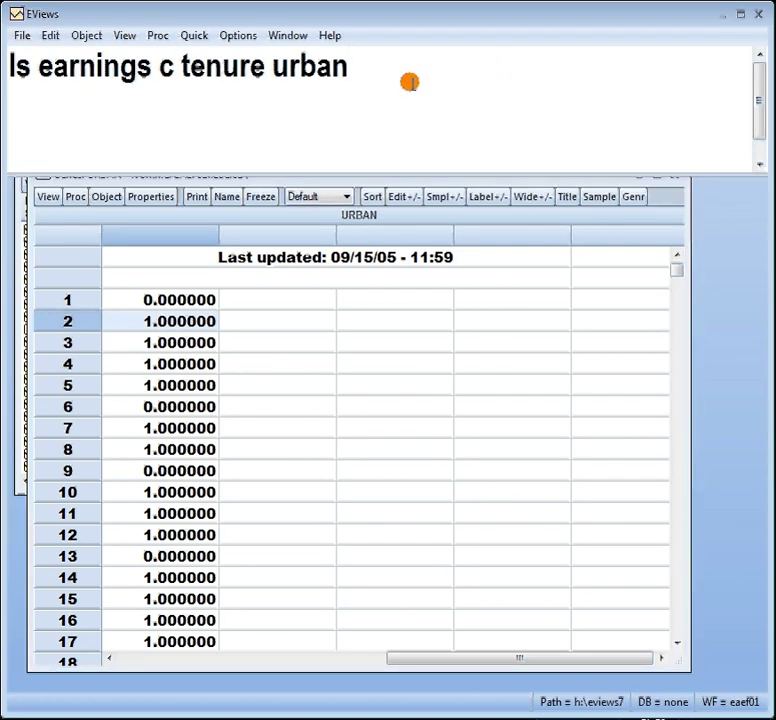
pyautogui.press('Return')
pyautogui.moveTo(388, 196); pyautogui.dragTo(397, 155)
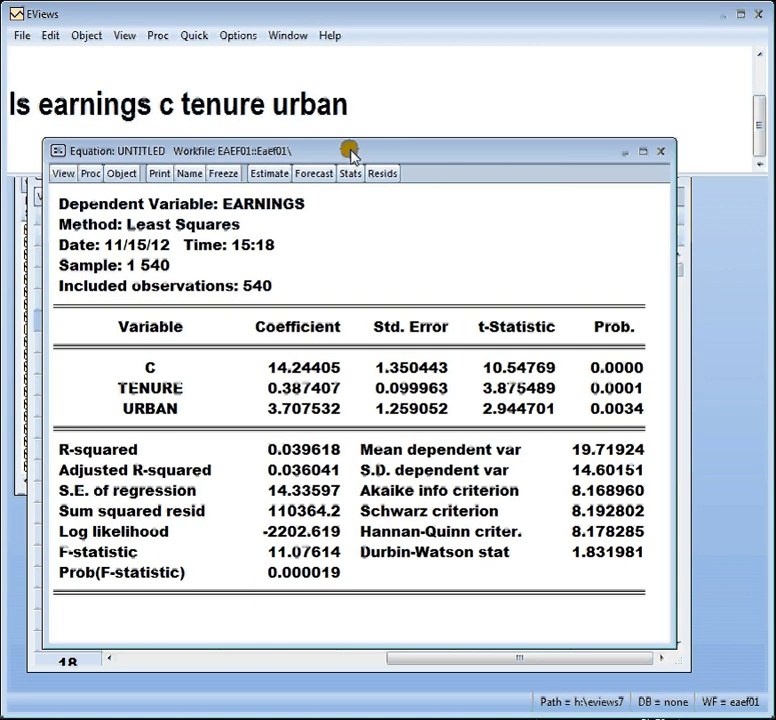
pyautogui.click(88, 61)
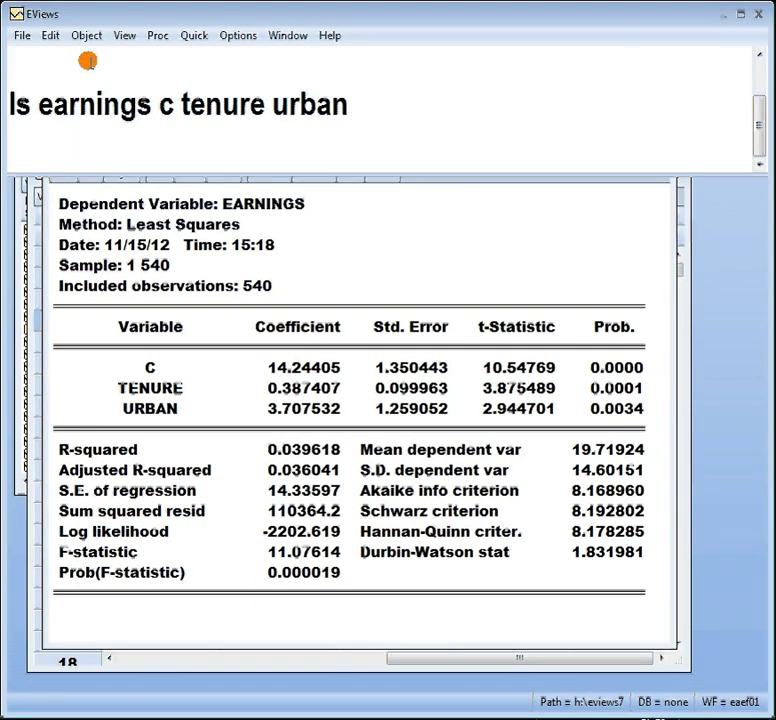
pyautogui.scroll(-1, 88, 61)
pyautogui.click(395, 245)
pyautogui.moveTo(358, 150); pyautogui.dragTo(361, 131)
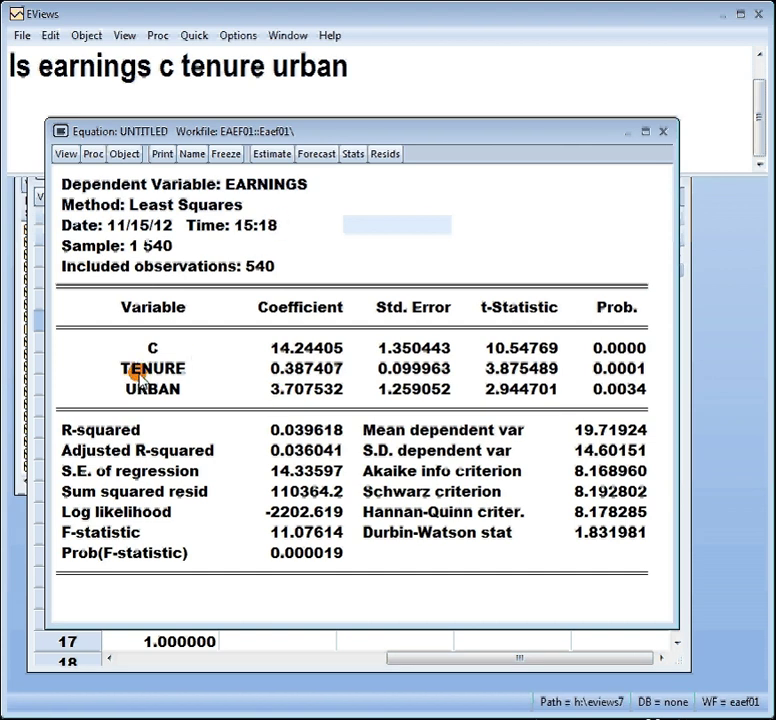
# Change the last regressor in the ls command from urban to the interaction term urban*tenure
pyautogui.click(382, 60)
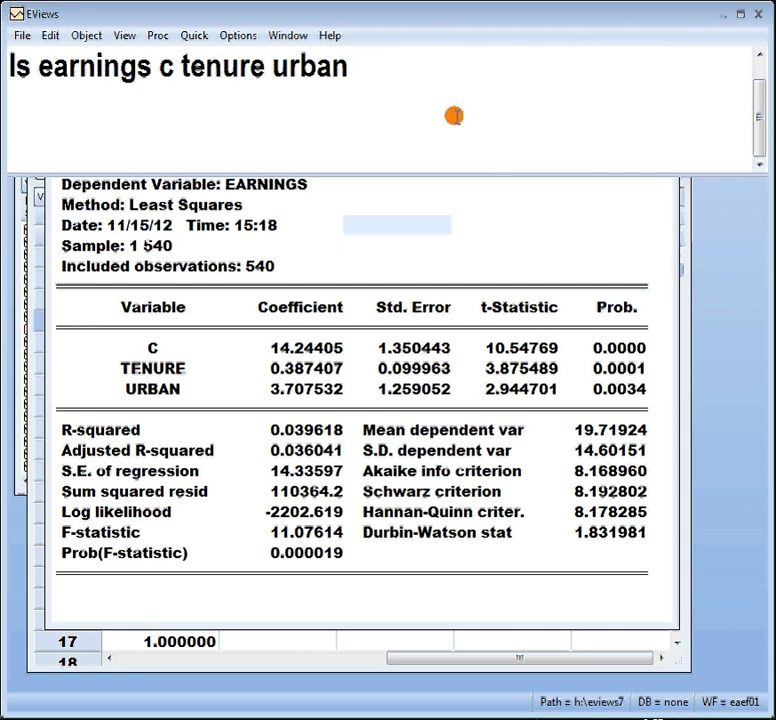
pyautogui.write('*')
pyautogui.press('Left')
pyautogui.press('Left')
pyautogui.press('Left')
pyautogui.press('Left')
pyautogui.press('Left')
pyautogui.press('Left')
pyautogui.press('Left')
pyautogui.press('End')
pyautogui.write('tenu')
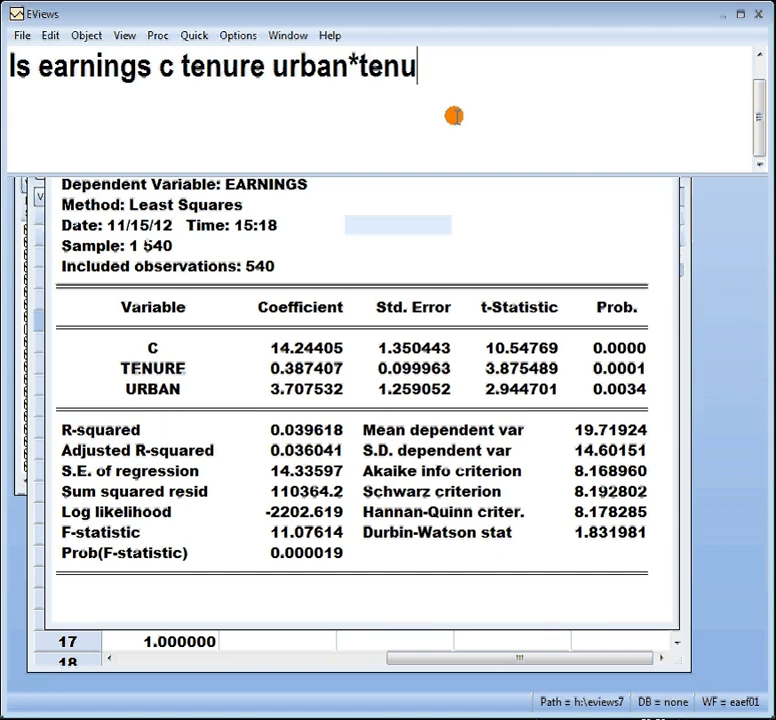
pyautogui.write('re')
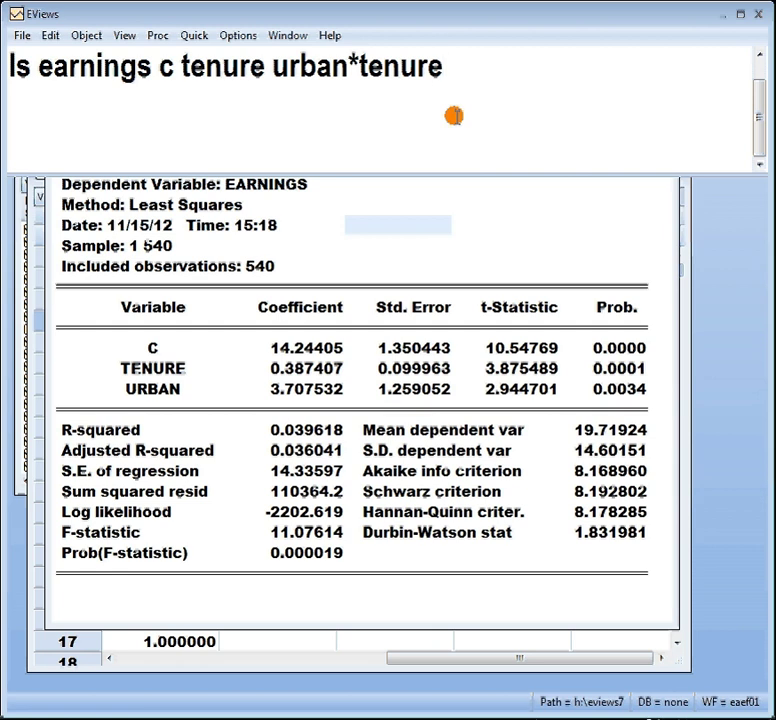
pyautogui.press('Left')
pyautogui.press('Left')
pyautogui.press('Left')
pyautogui.press('Left')
pyautogui.press('Left')
pyautogui.press('Left')
pyautogui.press('Left')
pyautogui.press('Left')
pyautogui.press('Left')
pyautogui.press('Left')
pyautogui.press('Left')
pyautogui.press('Left')
pyautogui.press('Left')
pyautogui.press('Left')
pyautogui.press('Left')
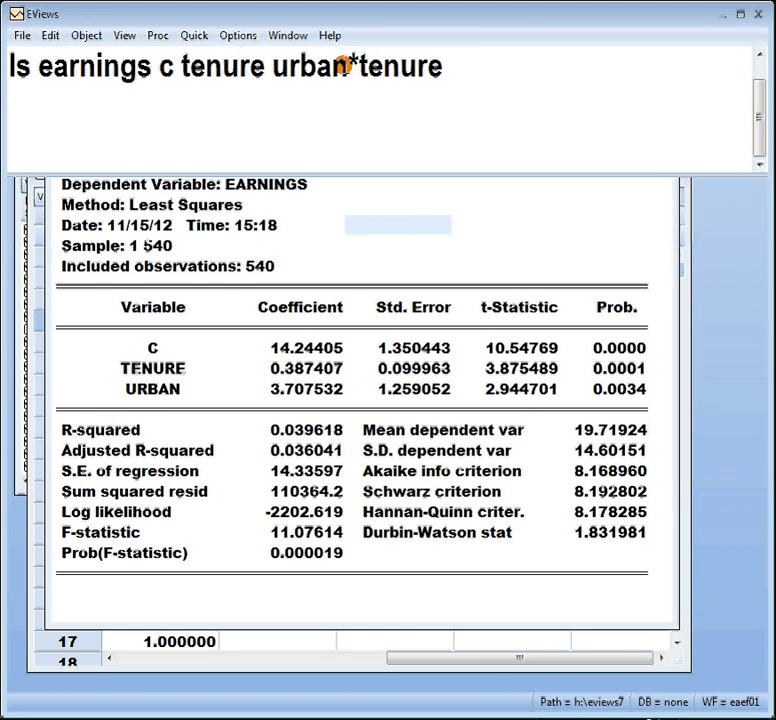
# Estimate "ls earnings c tenure urban*tenure", deleting the previous untitled equation, and move the new equation window up below the command
pyautogui.click(446, 67)
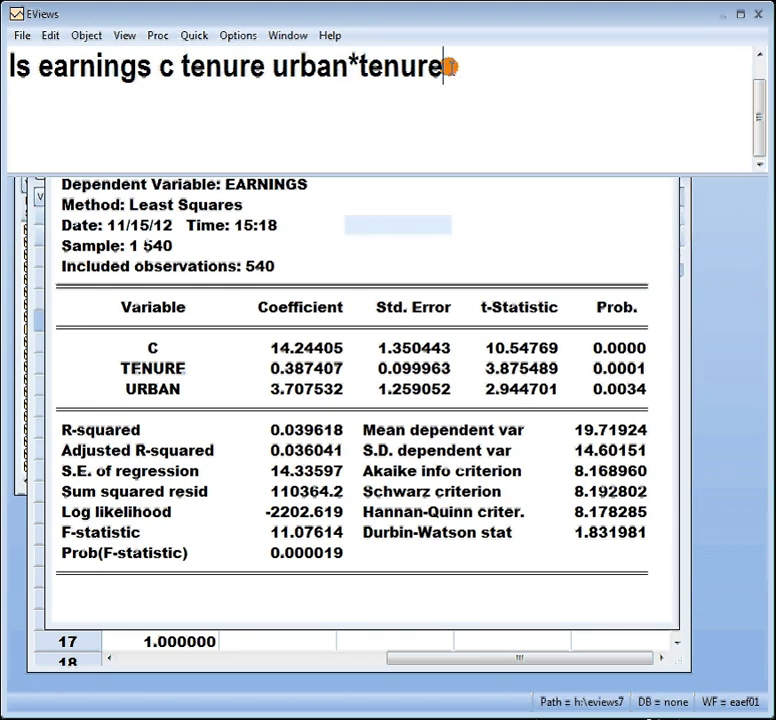
pyautogui.press('Return')
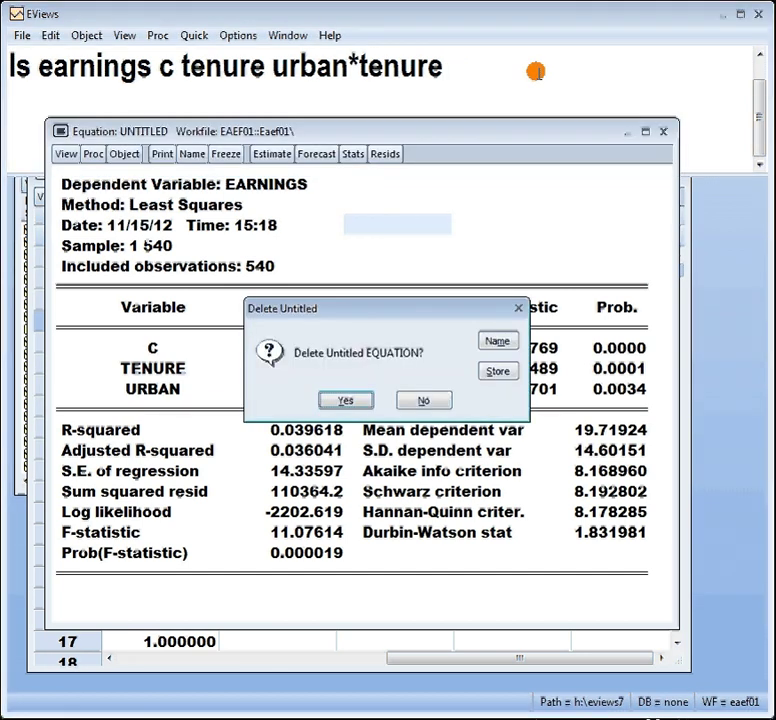
pyautogui.click(335, 400)
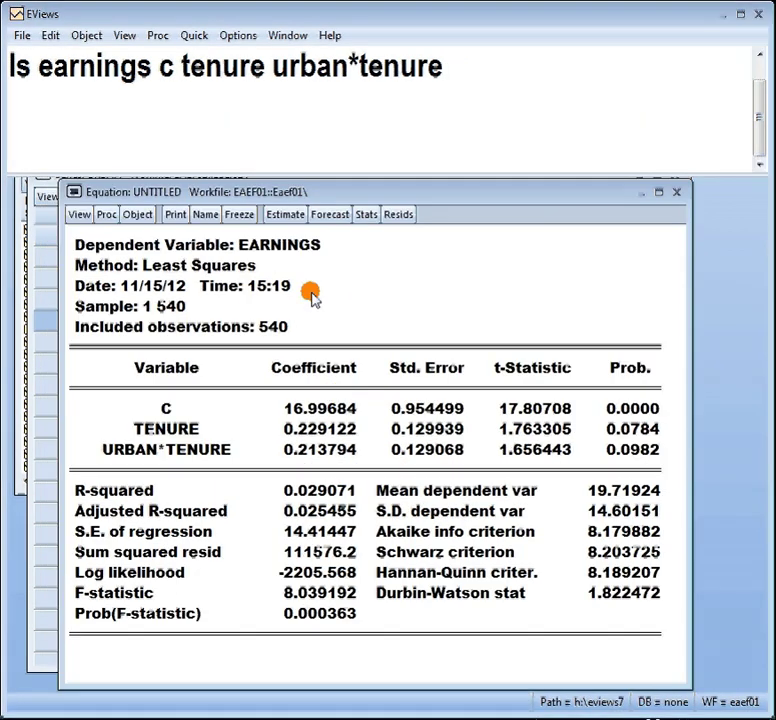
pyautogui.moveTo(293, 192); pyautogui.dragTo(301, 124)
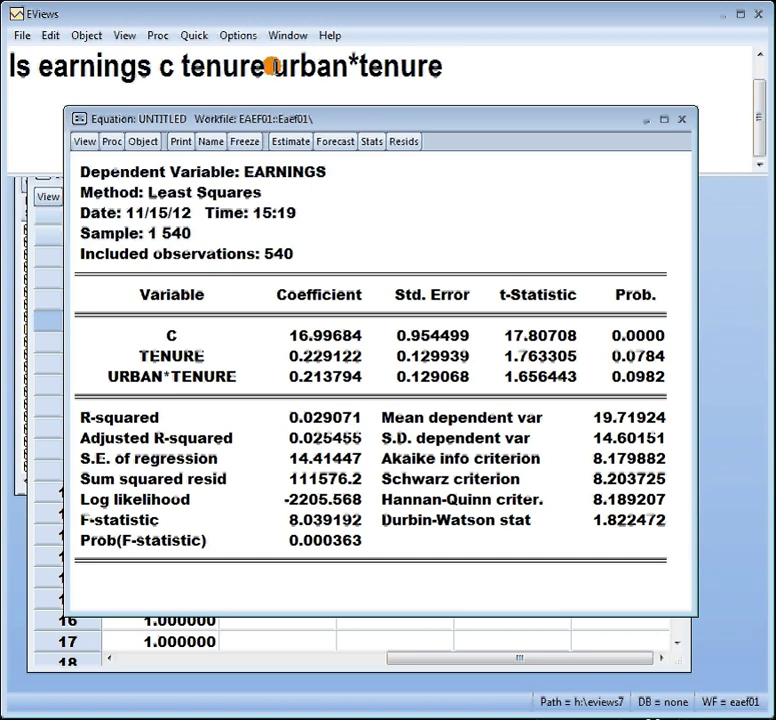
# Add the regressors s and urban*s to the command, making it "ls earnings c tenure s urban*tenure urban*s"
pyautogui.click(270, 66)
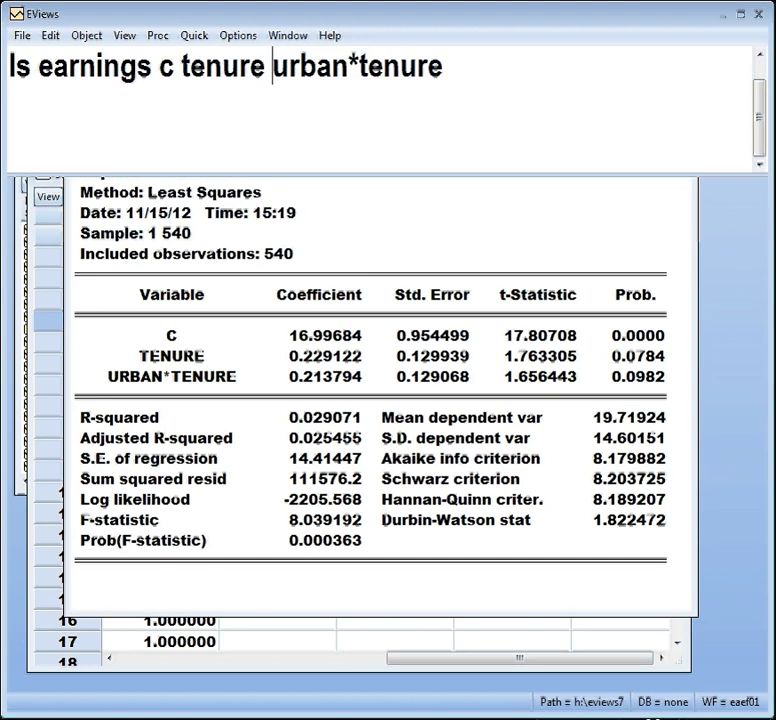
pyautogui.write('s  u')
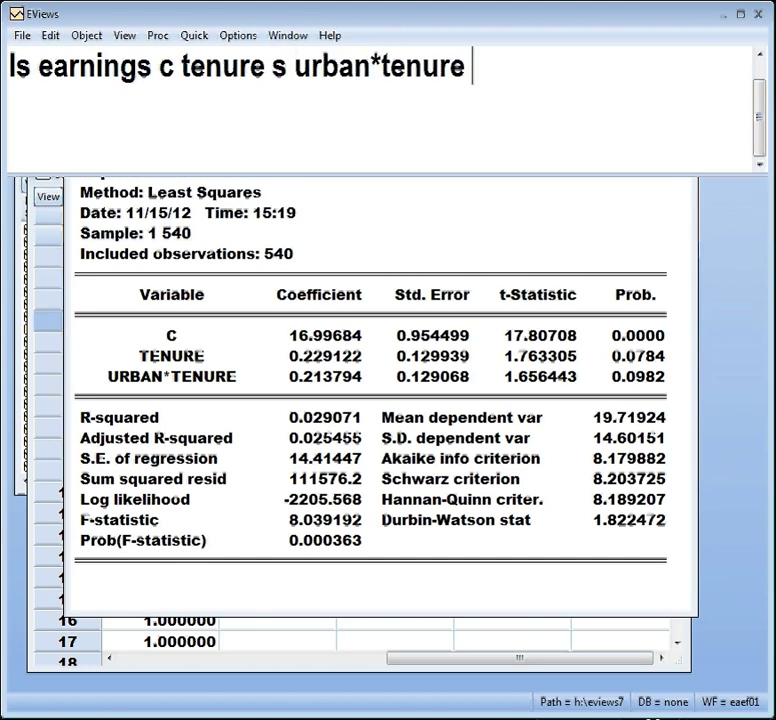
pyautogui.write('rba')
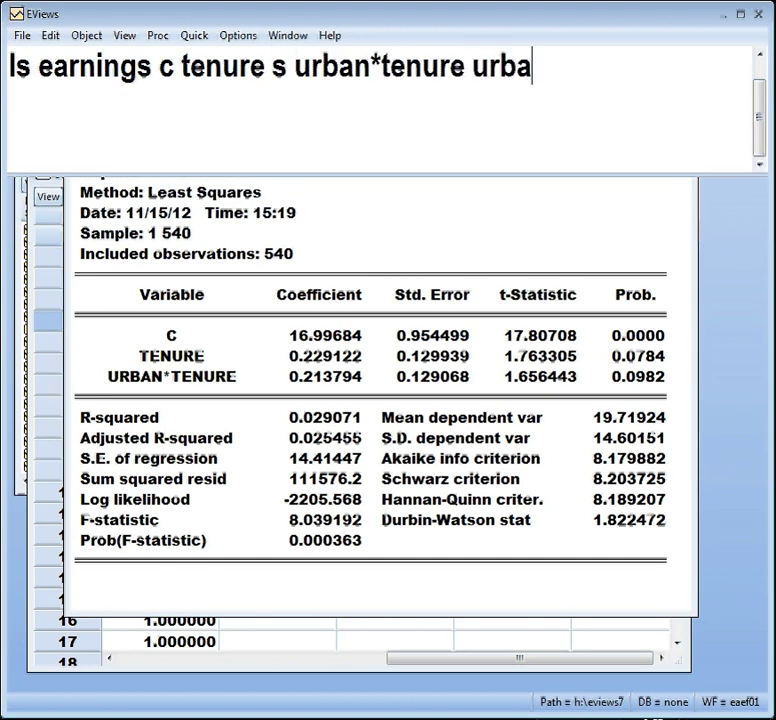
pyautogui.write('n*')
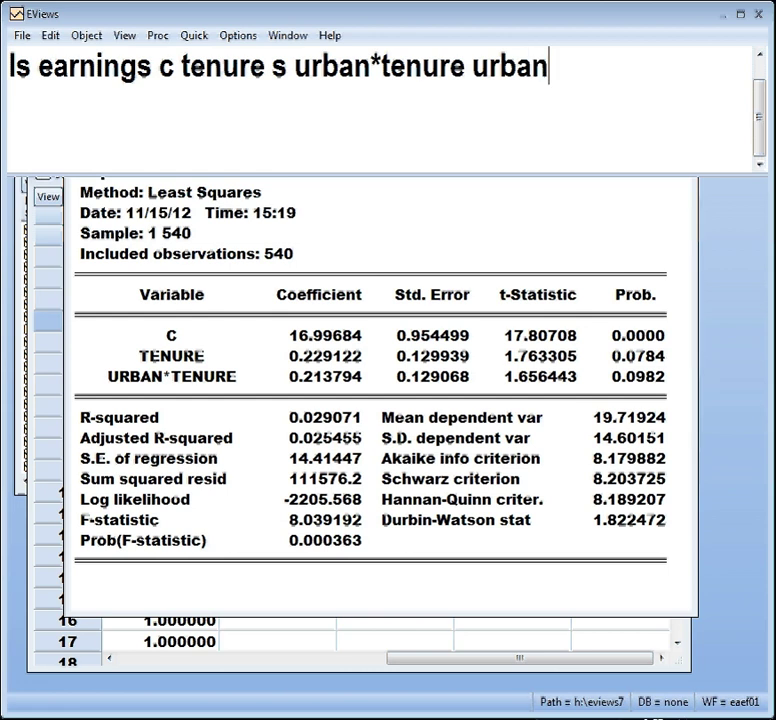
pyautogui.write('s')
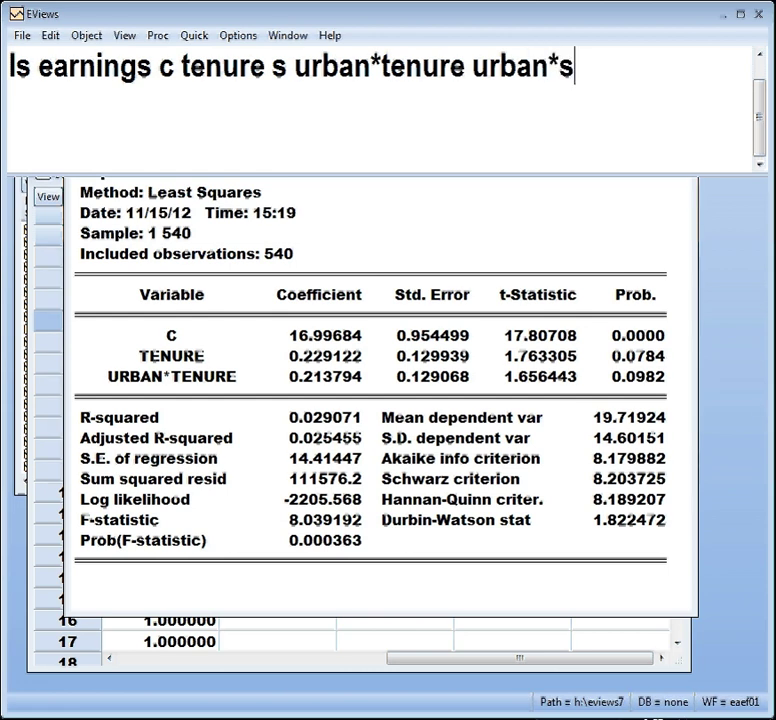
# Estimate the extended earnings regression, deleting the previous untitled equation, and shift the new equation window up
pyautogui.press('Return')
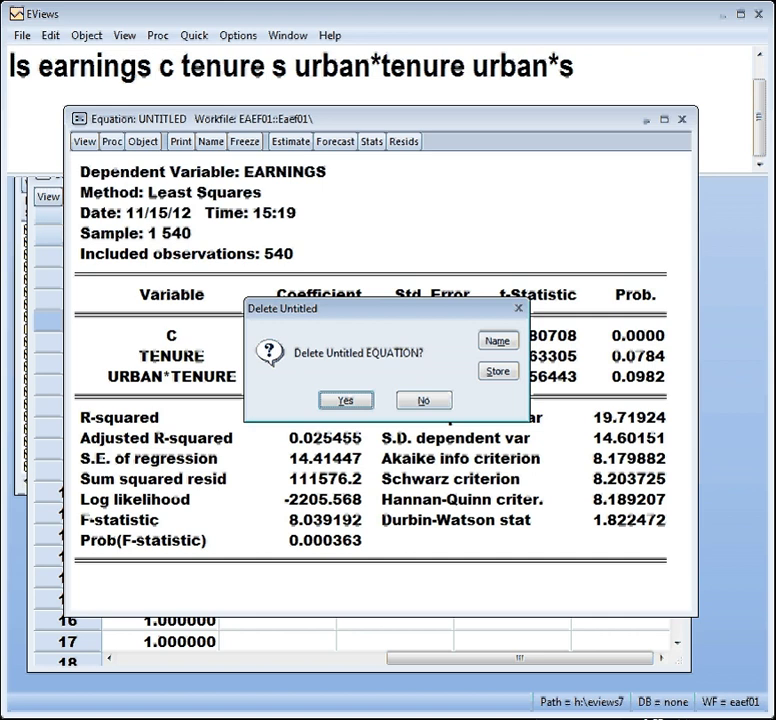
pyautogui.press('Return')
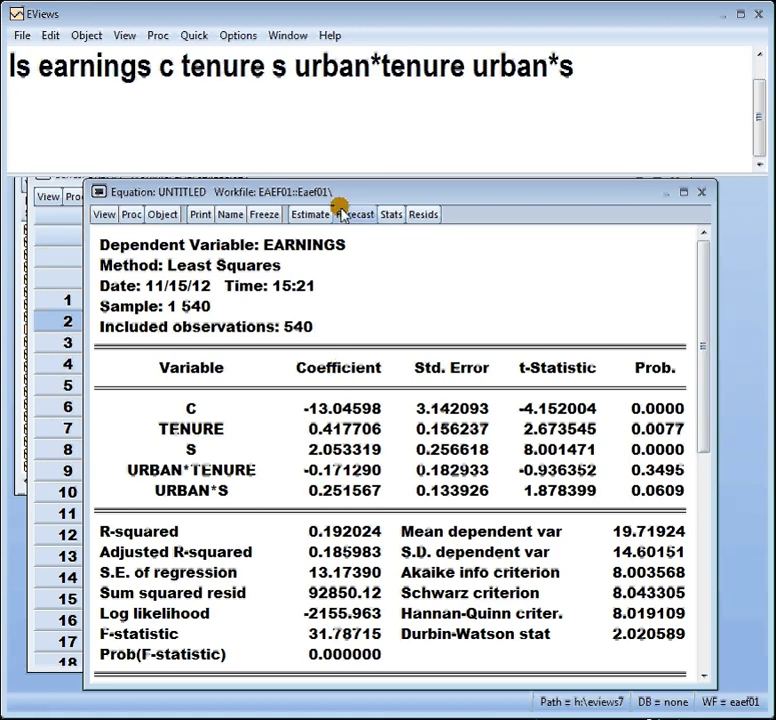
pyautogui.moveTo(338, 196); pyautogui.dragTo(302, 176)
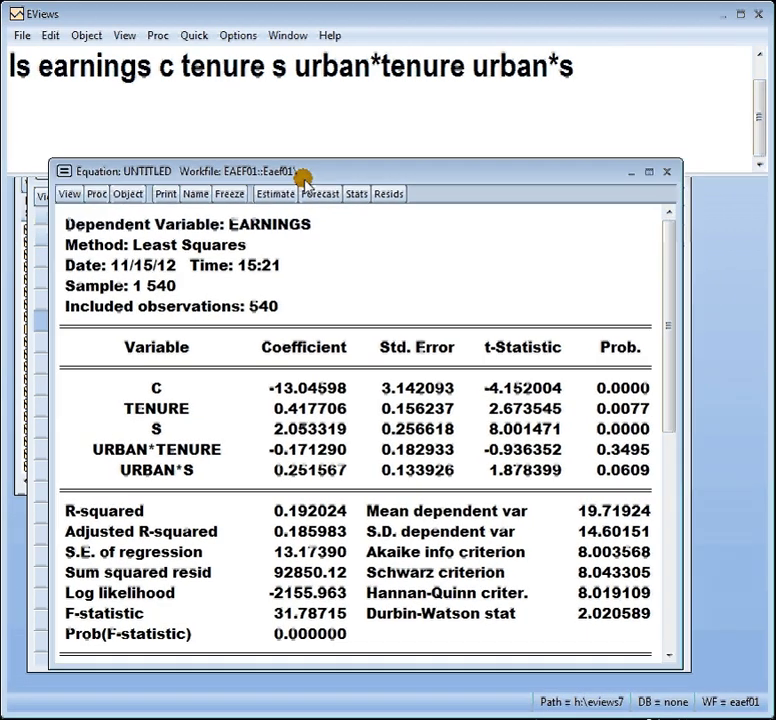
# Examine the interaction terms urban*tenure and urban*s in the latest command, highlighting them, and compare with the earlier ls command
pyautogui.click(305, 123)
pyautogui.scroll(1, 305, 126)
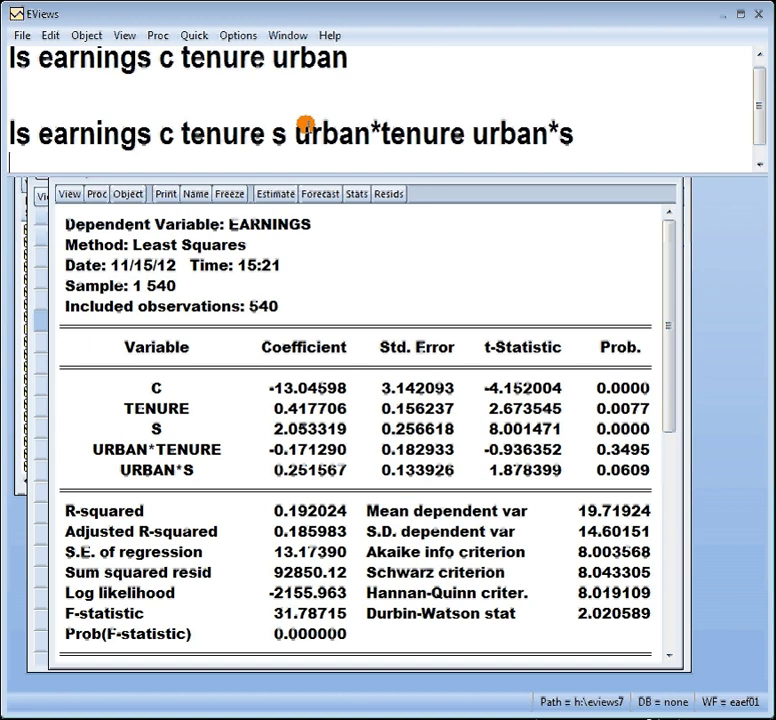
pyautogui.scroll(-1, 318, 126)
pyautogui.scroll(-1, 289, 113)
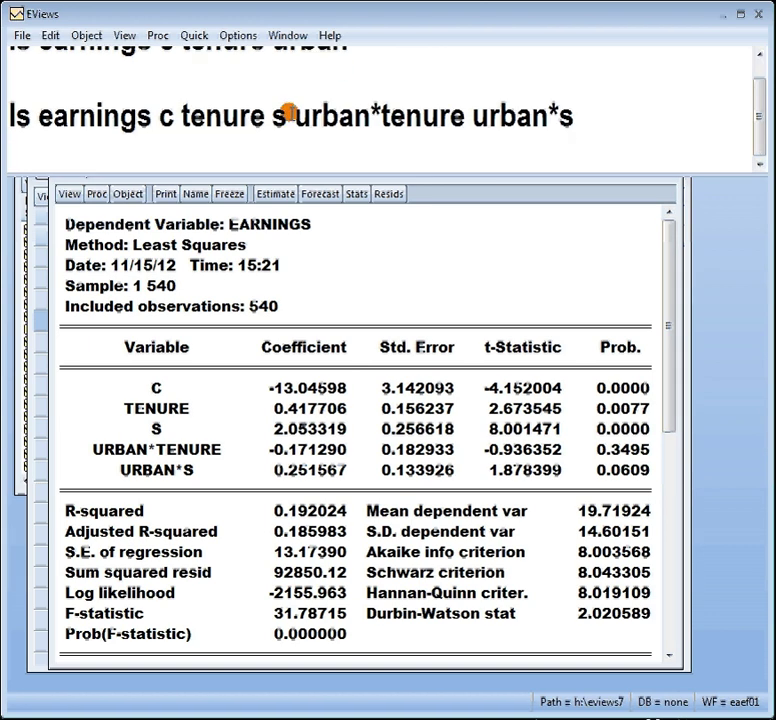
pyautogui.moveTo(294, 117); pyautogui.dragTo(455, 128)
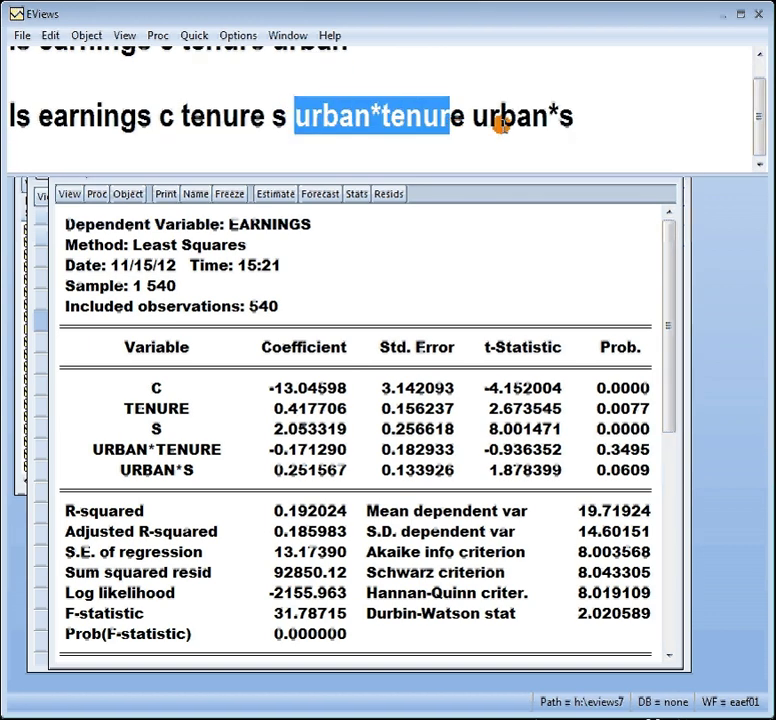
pyautogui.moveTo(502, 120); pyautogui.dragTo(548, 120)
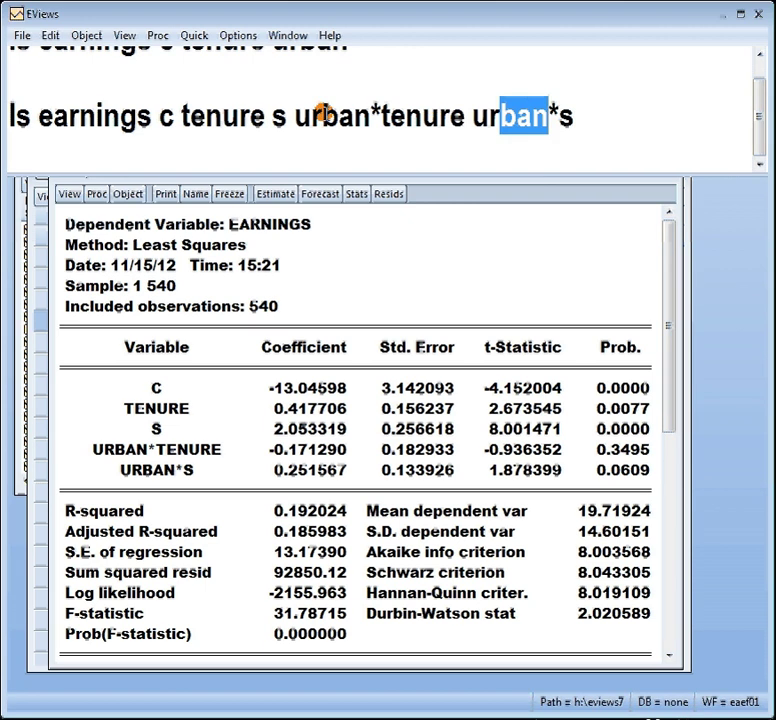
pyautogui.moveTo(296, 115); pyautogui.dragTo(466, 116)
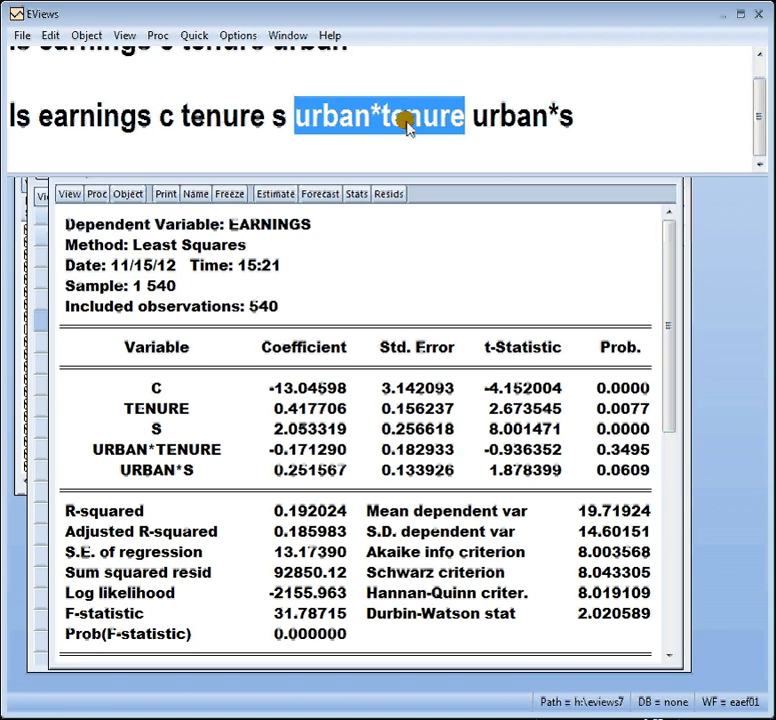
pyautogui.scroll(1, 350, 91)
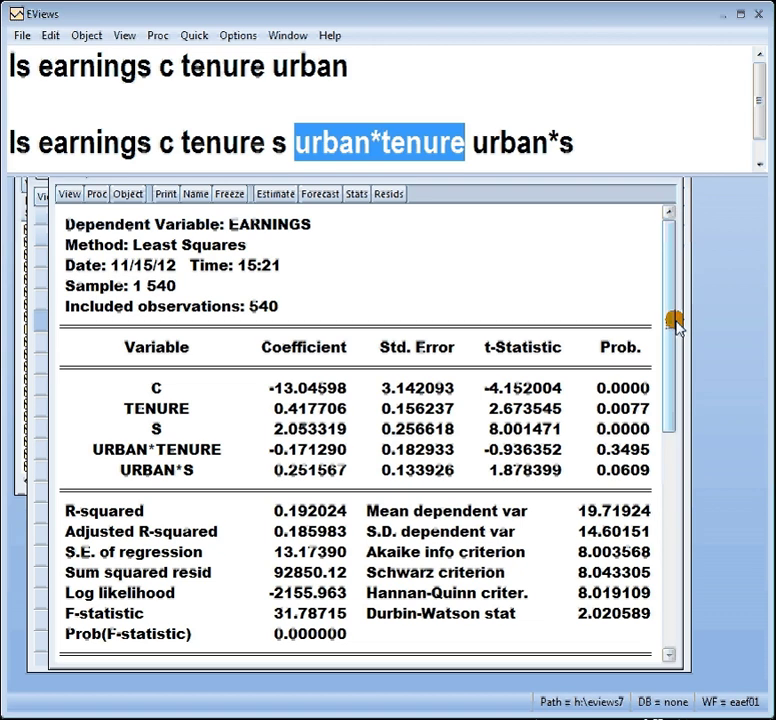
# Minimize the URBAN series window and move the equation window down to uncover the workfile's variable list
pyautogui.click(447, 193)
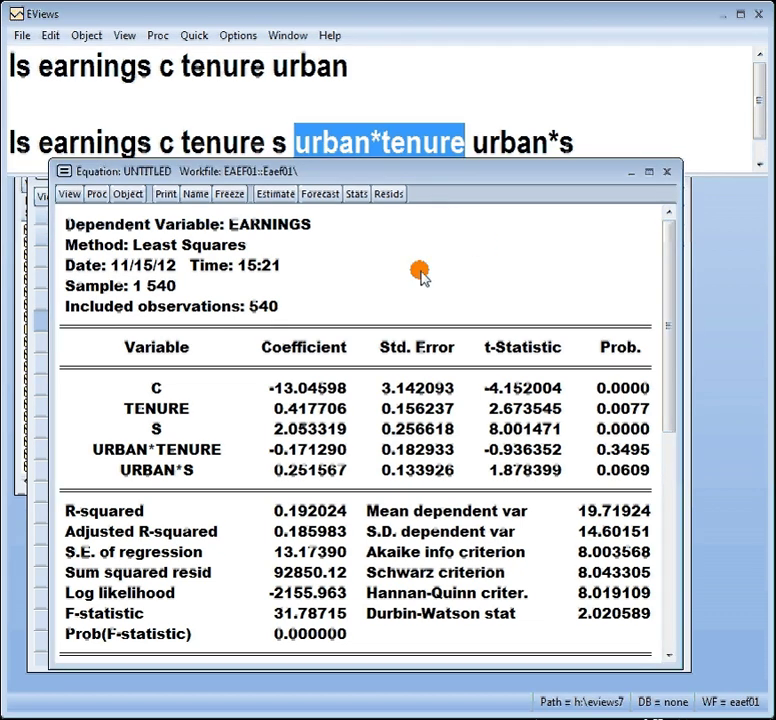
pyautogui.moveTo(422, 174); pyautogui.dragTo(341, 376)
pyautogui.click(627, 215)
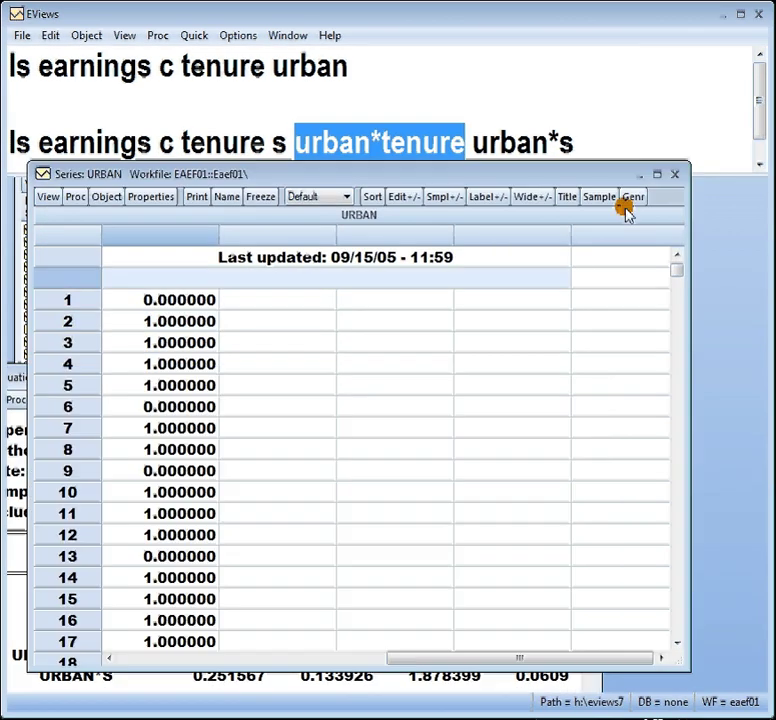
pyautogui.click(640, 176)
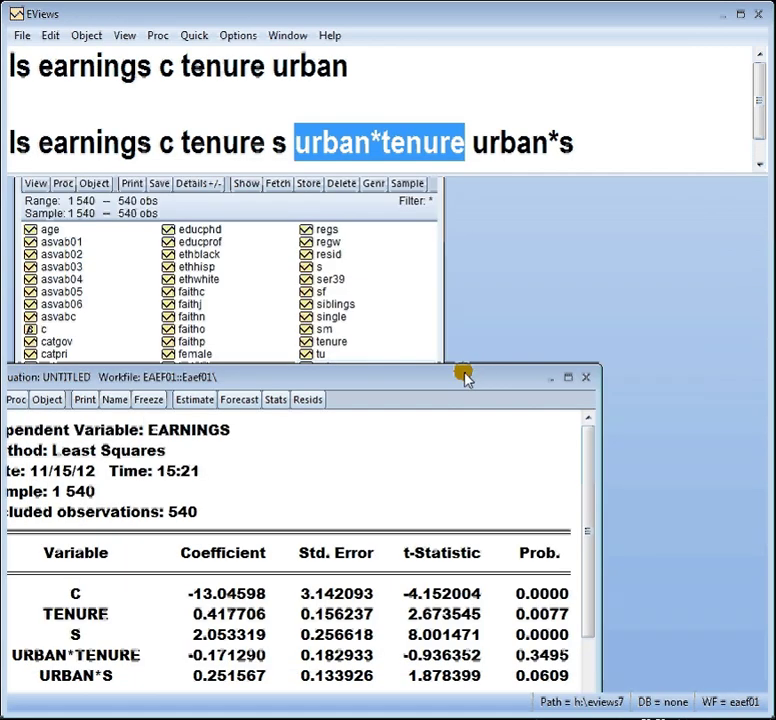
pyautogui.moveTo(464, 375); pyautogui.dragTo(480, 478)
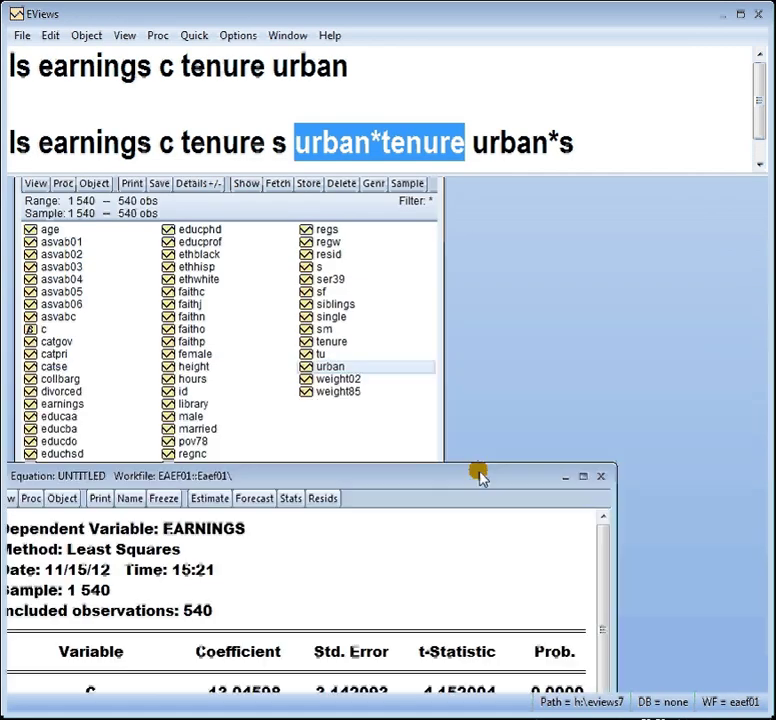
# Open the series tenure, tu and urban together as a group spreadsheet and shift its window up
pyautogui.click(330, 342)
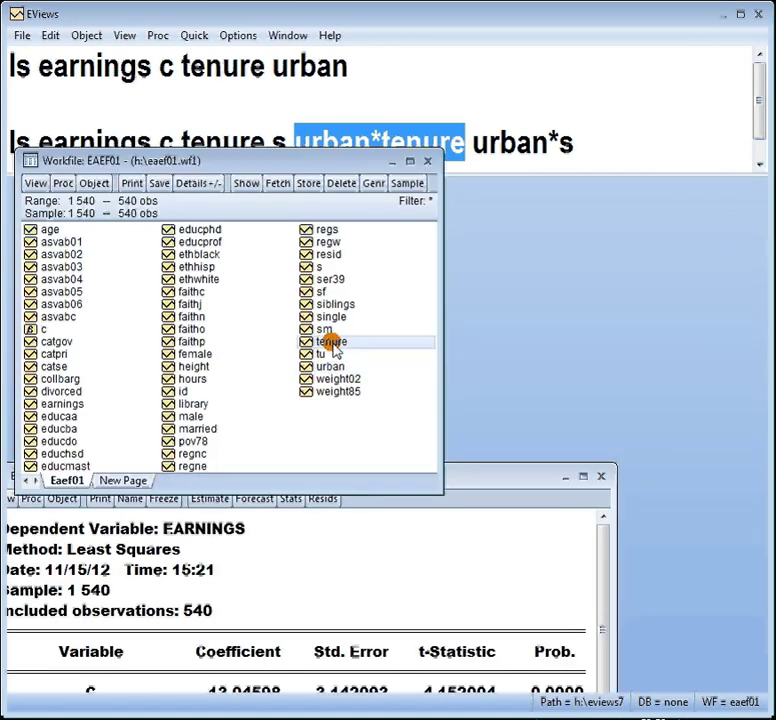
pyautogui.keyDown('ctrl'); pyautogui.click(330, 366); pyautogui.keyUp('ctrl')
pyautogui.rightClick(333, 368)
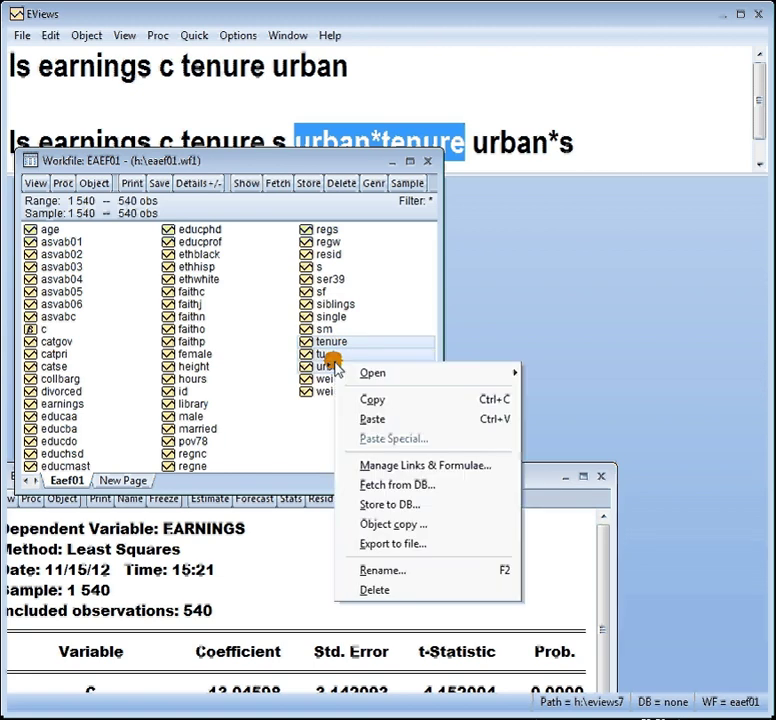
pyautogui.moveTo(454, 374)
pyautogui.click(560, 375)
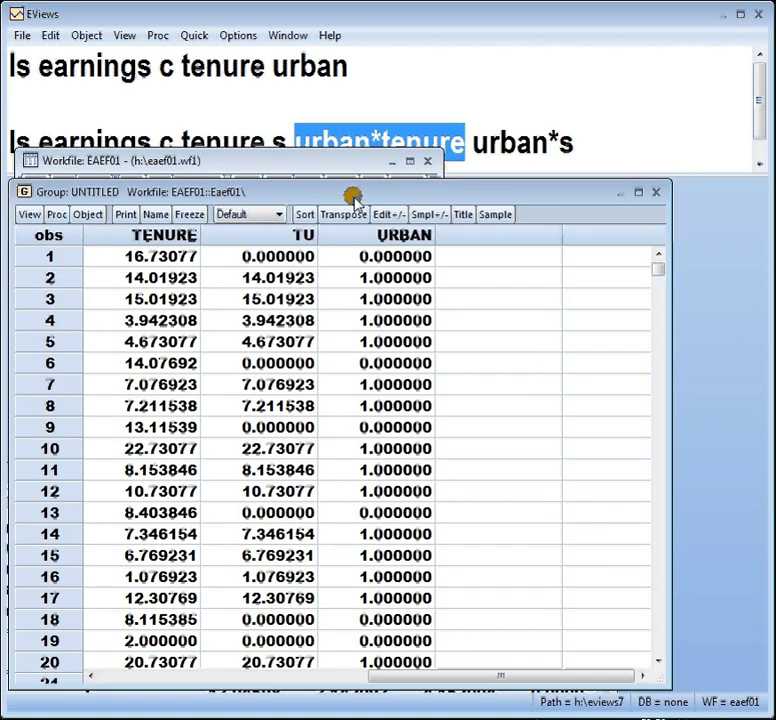
pyautogui.moveTo(353, 193); pyautogui.dragTo(364, 142)
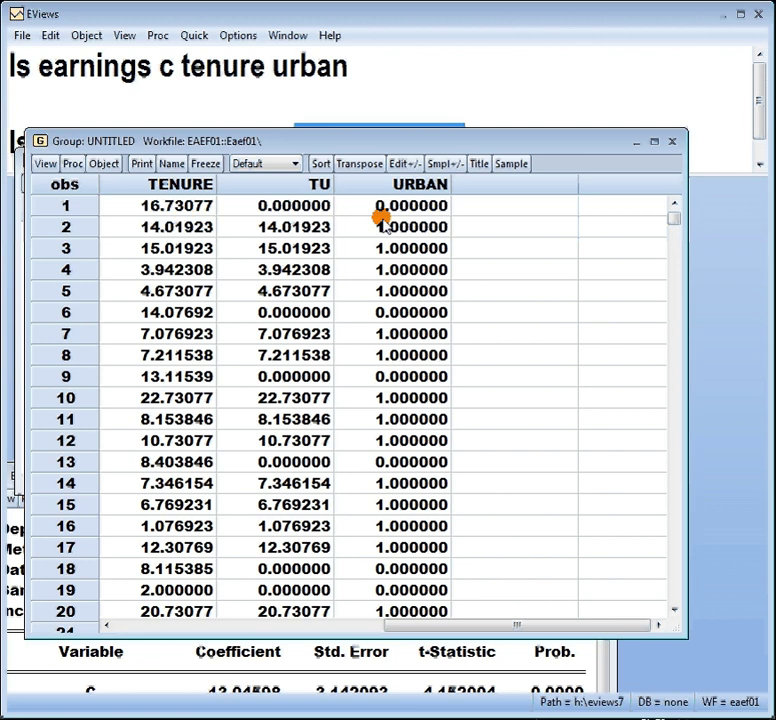
# Highlight the TU column and move the group window down to uncover the urban*tenure term in the command
pyautogui.click(289, 184)
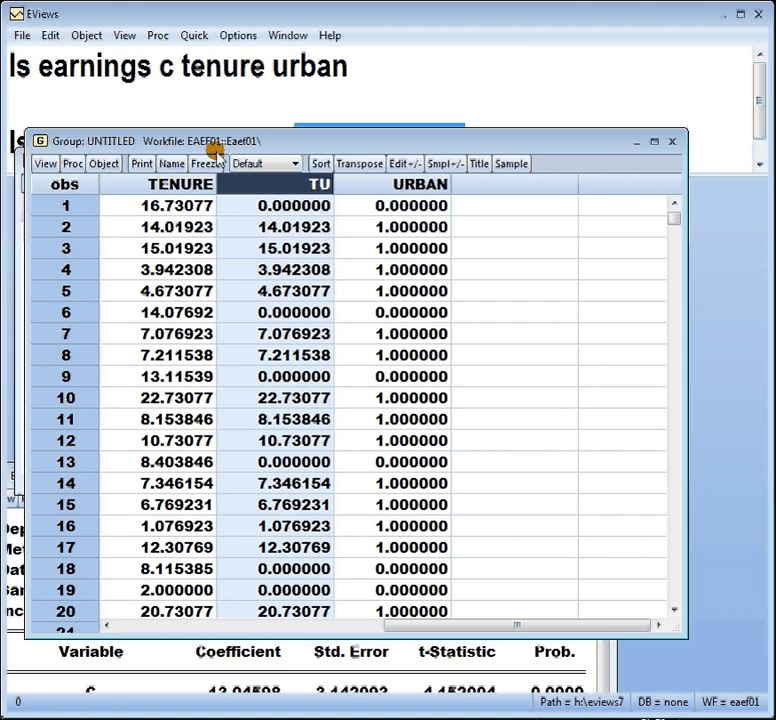
pyautogui.moveTo(214, 144); pyautogui.dragTo(217, 193)
pyautogui.moveTo(272, 161); pyautogui.dragTo(272, 262)
pyautogui.click(390, 262)
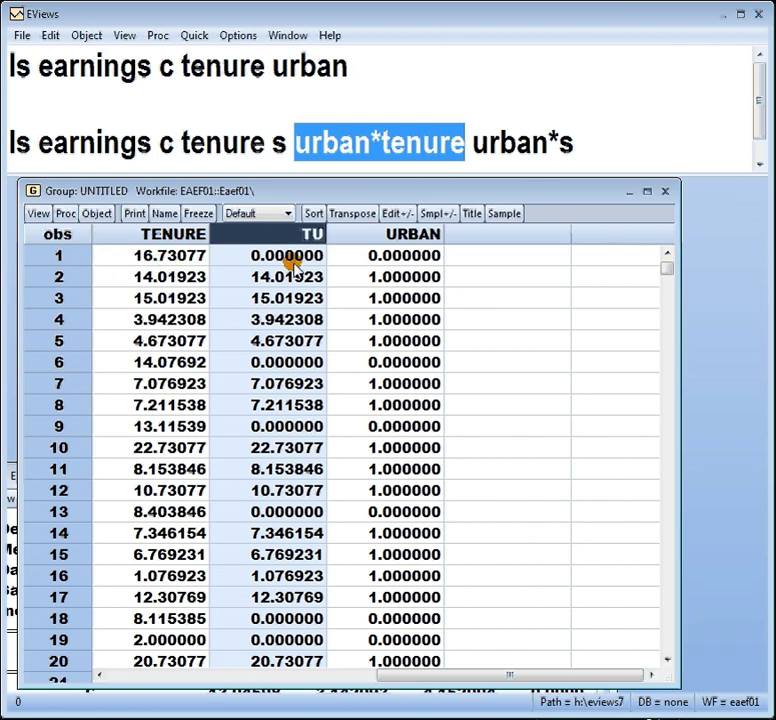
# Compare the TENURE, URBAN and TU values for observations 1 and 2, and move the group window back up
pyautogui.click(146, 257)
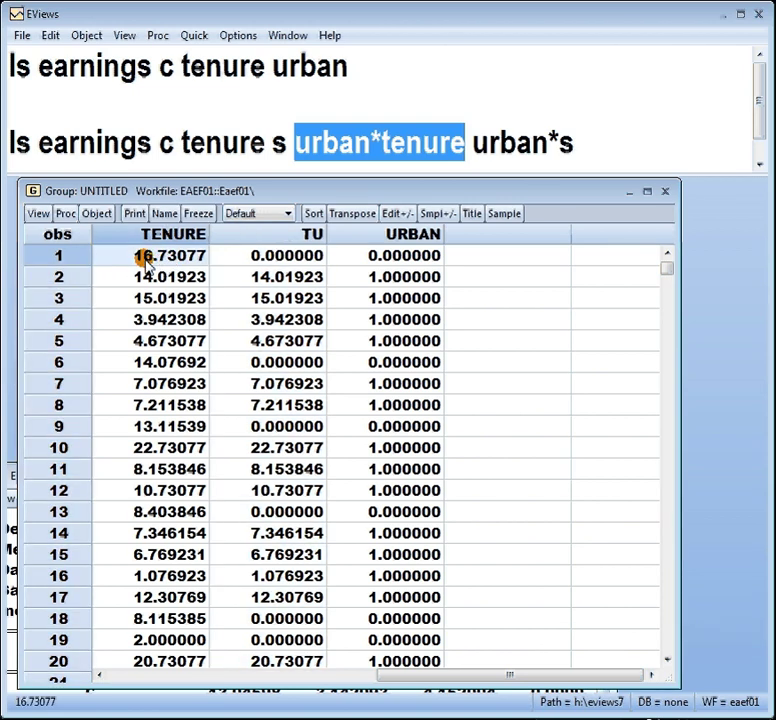
pyautogui.click(385, 256)
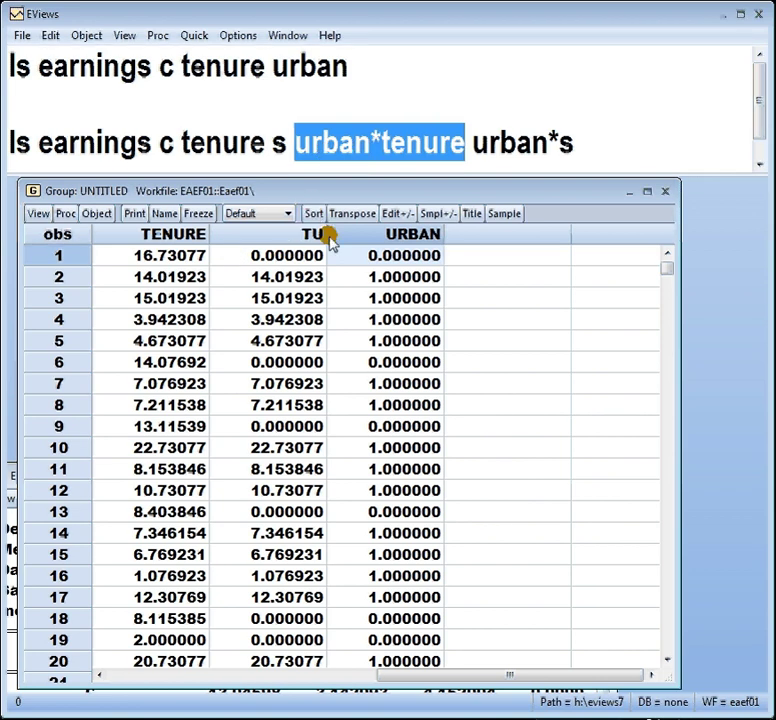
pyautogui.click(287, 262)
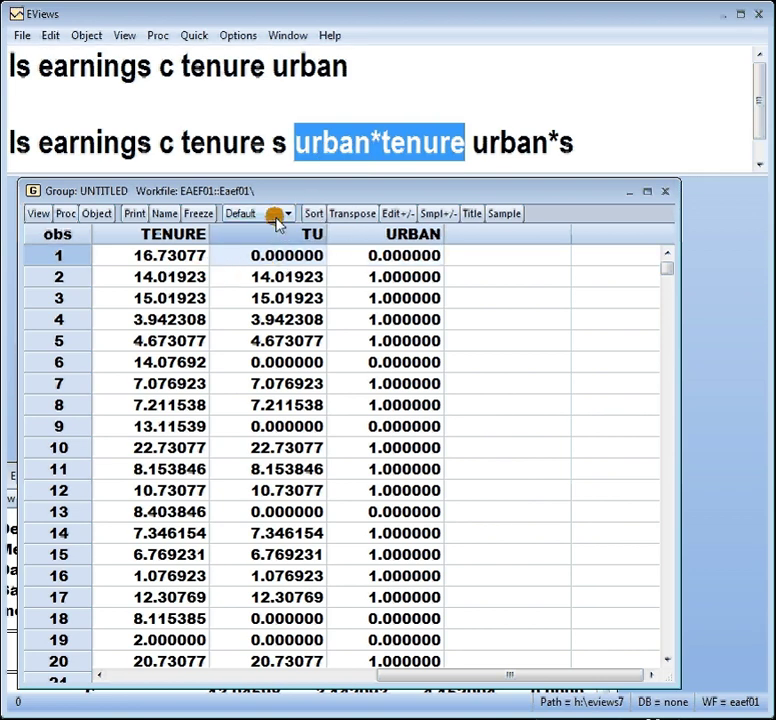
pyautogui.click(187, 280)
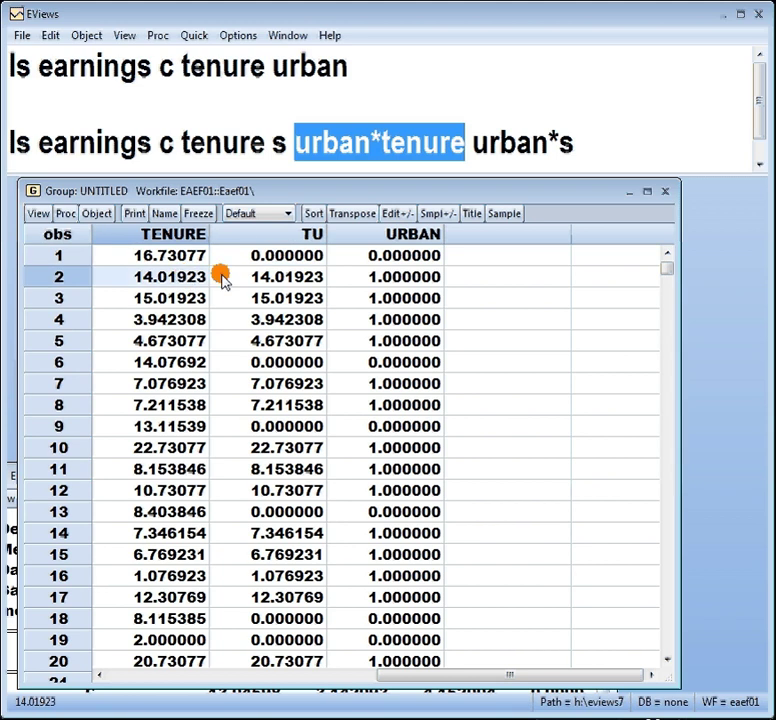
pyautogui.click(368, 278)
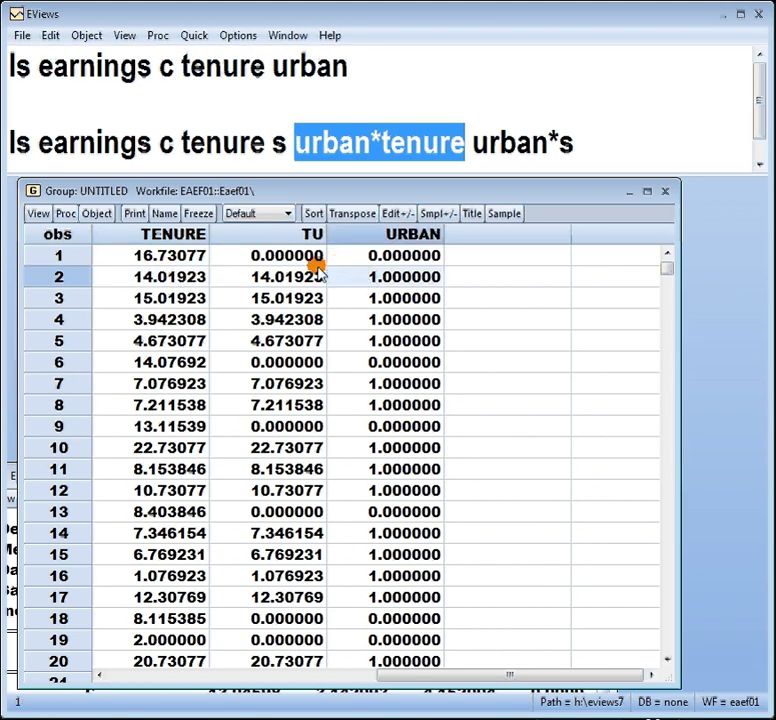
pyautogui.click(287, 277)
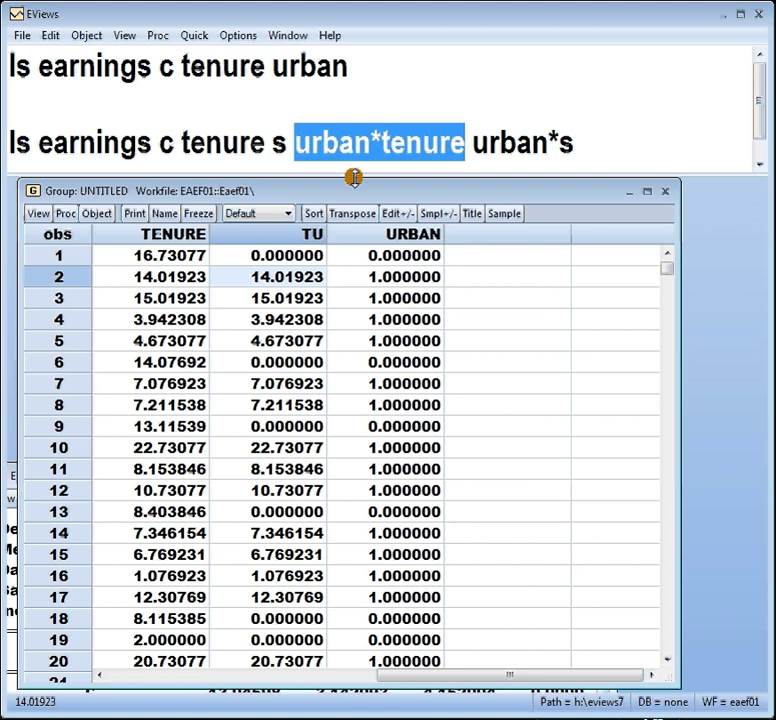
pyautogui.click(318, 146)
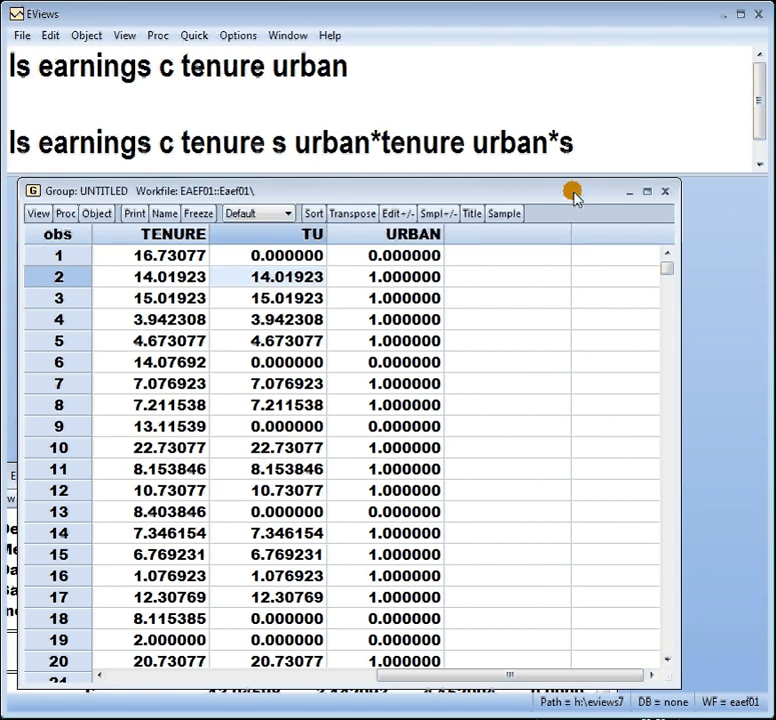
pyautogui.moveTo(575, 196); pyautogui.dragTo(579, 121)
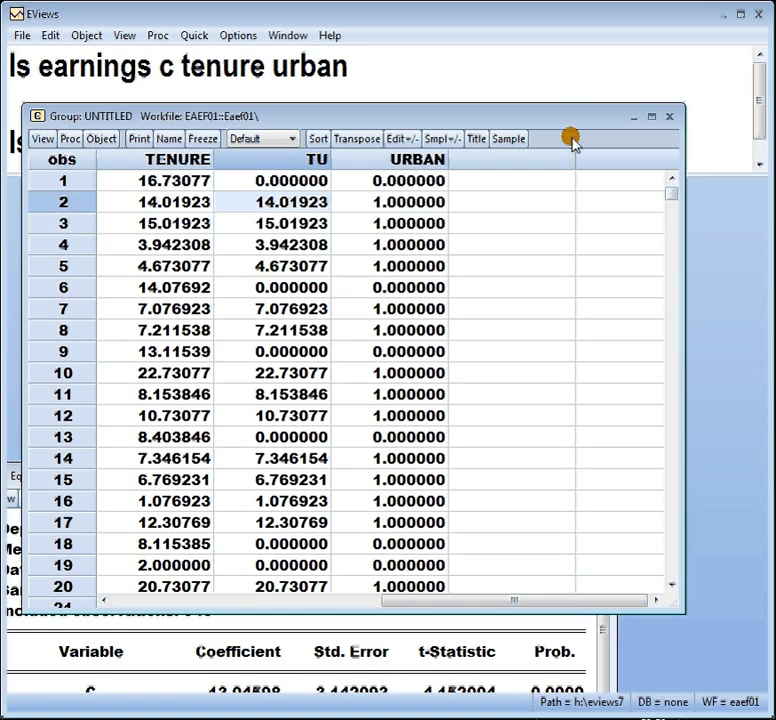